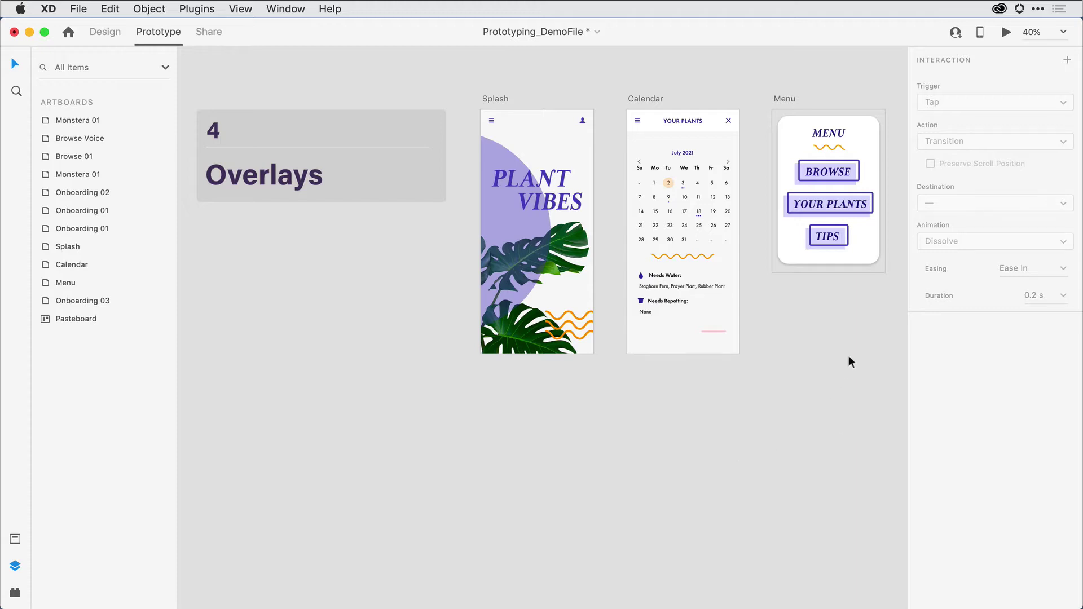
- Zoom in with the Zoom tool around the Splash, Calendar and Menu artboards
key("z")
left_click_drag(458, 81, 898, 387)
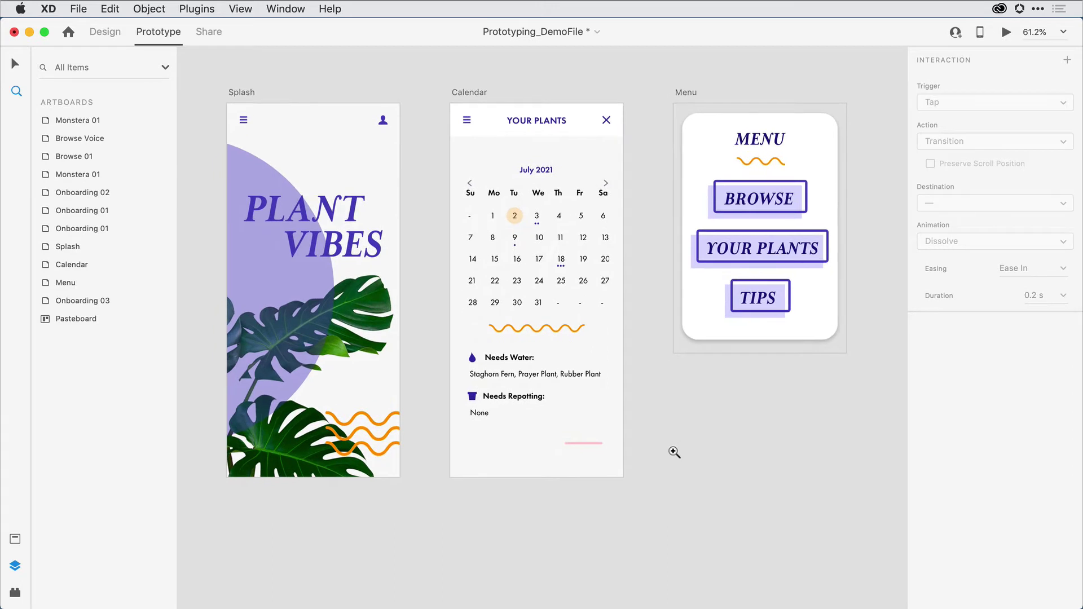
- Wire the Splash hamburger icon to the Menu artboard with a Tap-triggered Transition
key("v")
left_click(242, 92)
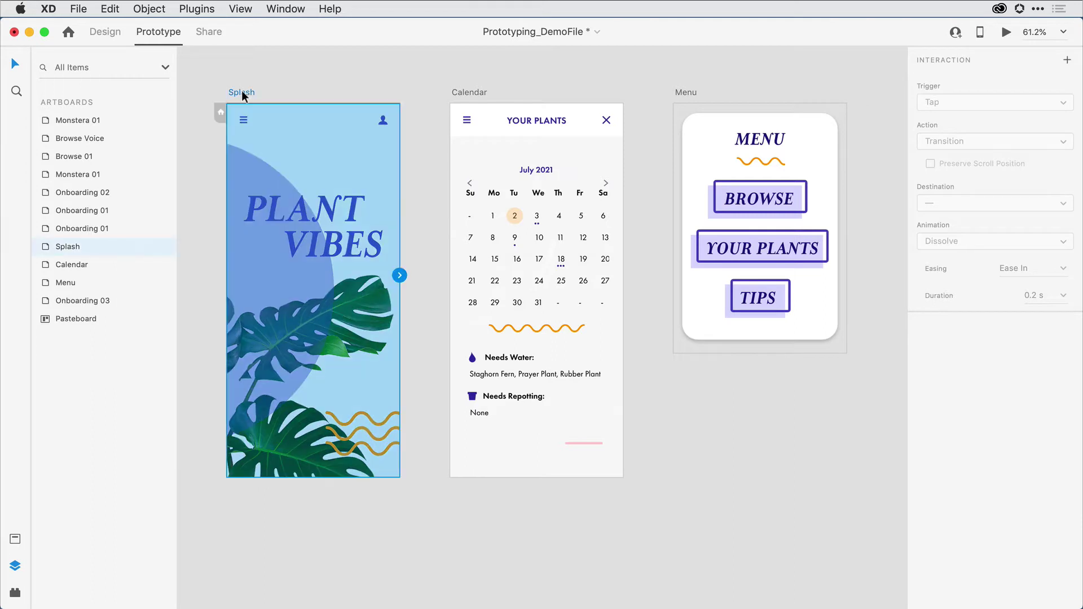
left_click(244, 126)
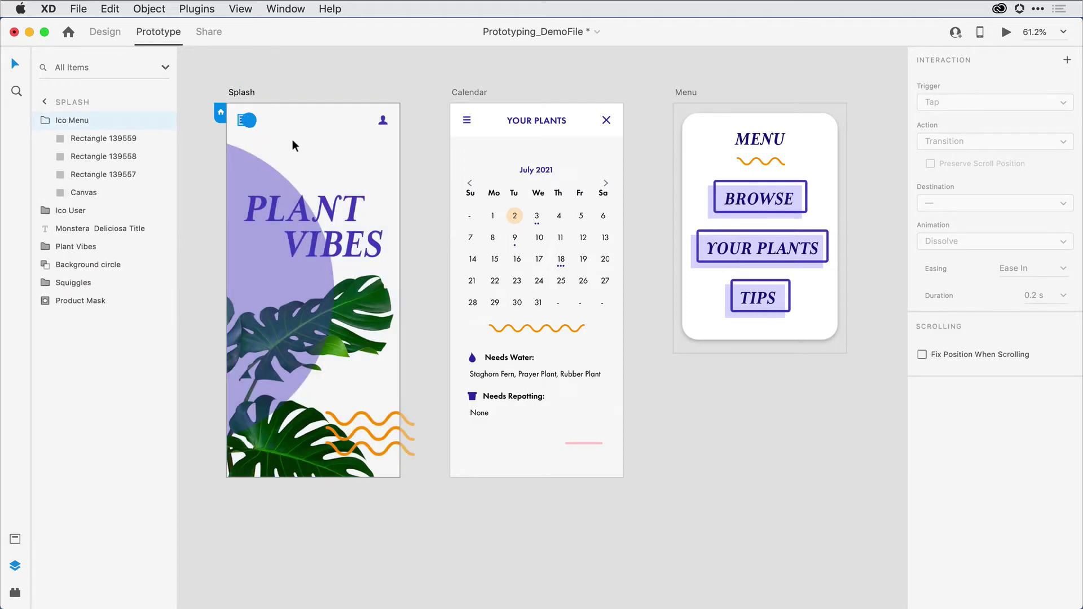
left_click_drag(248, 120, 696, 193)
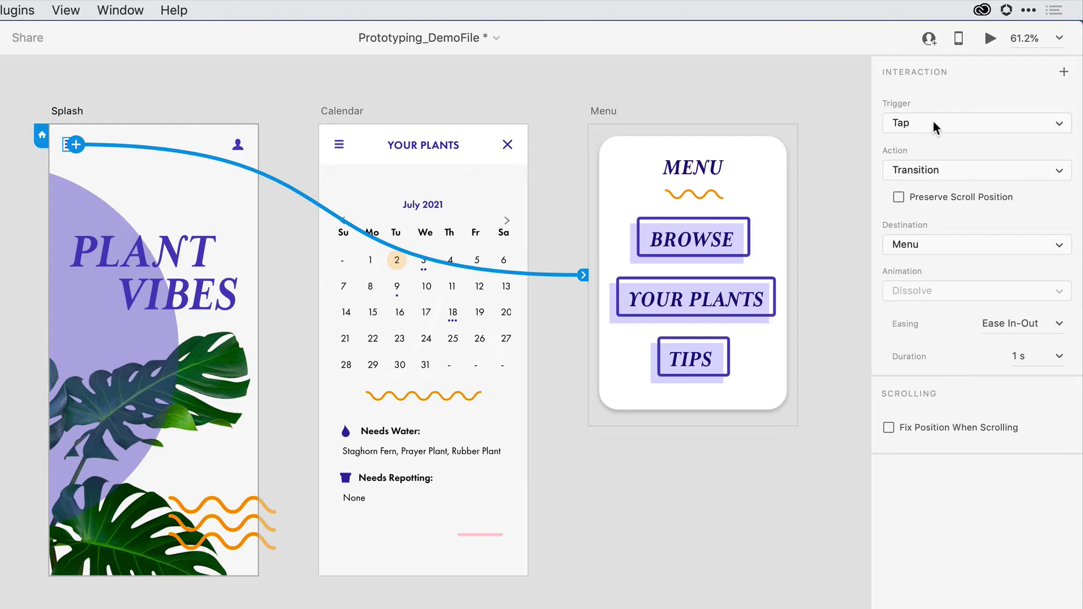
- Change the Splash icon's action to a Slide Up Overlay, positioned near the screen middle
left_click(951, 167)
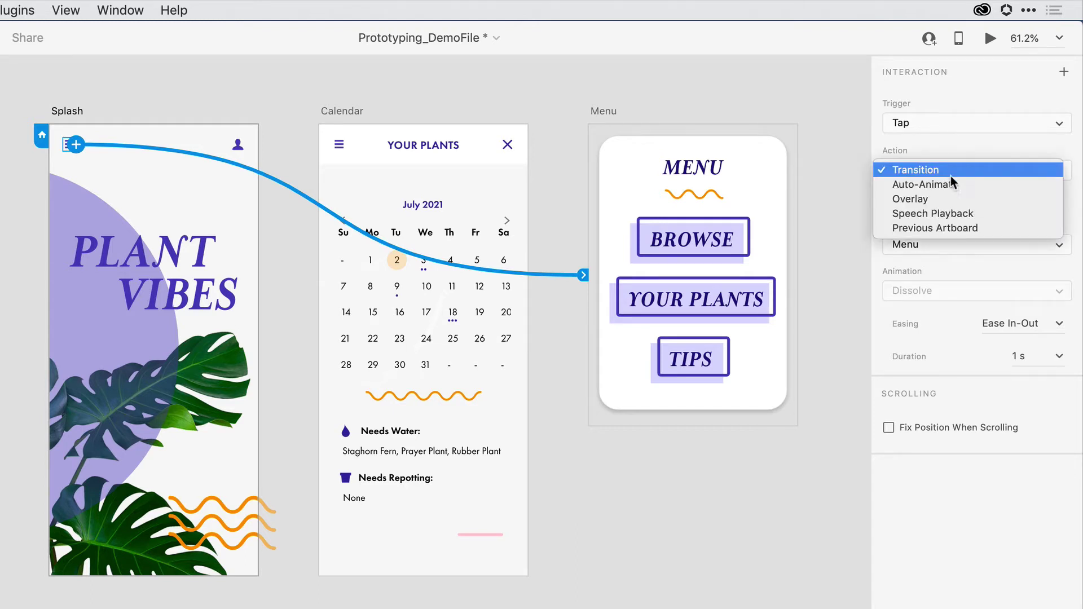
left_click(953, 199)
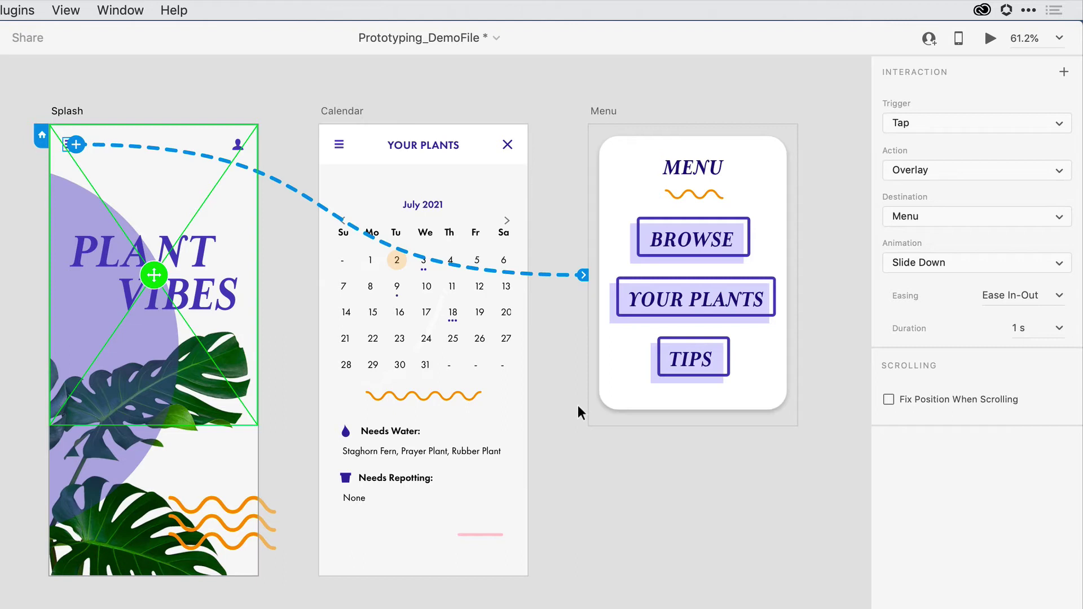
left_click(1052, 265)
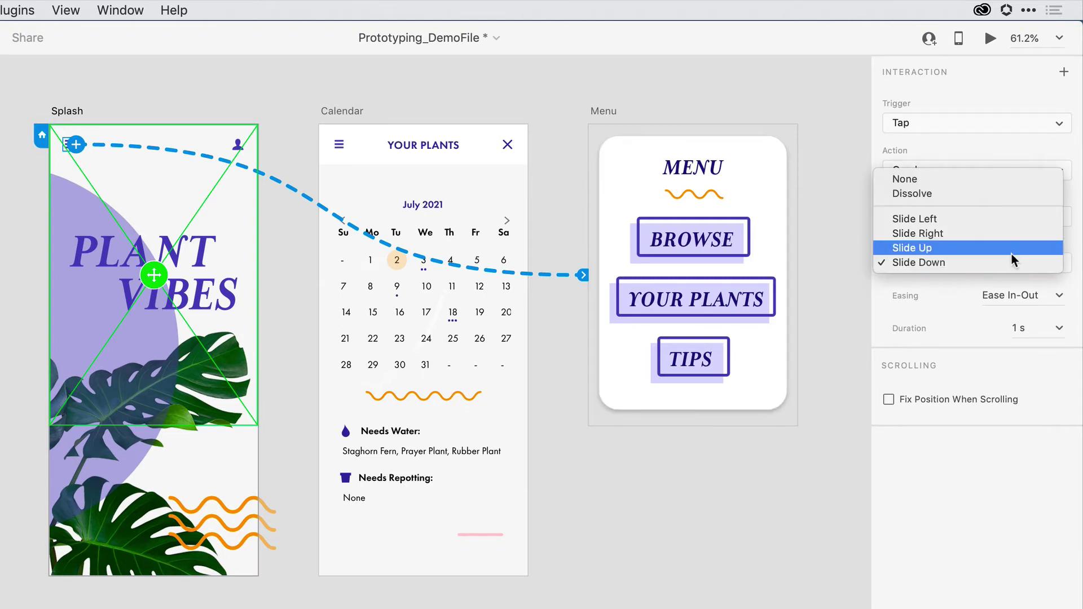
left_click(1011, 252)
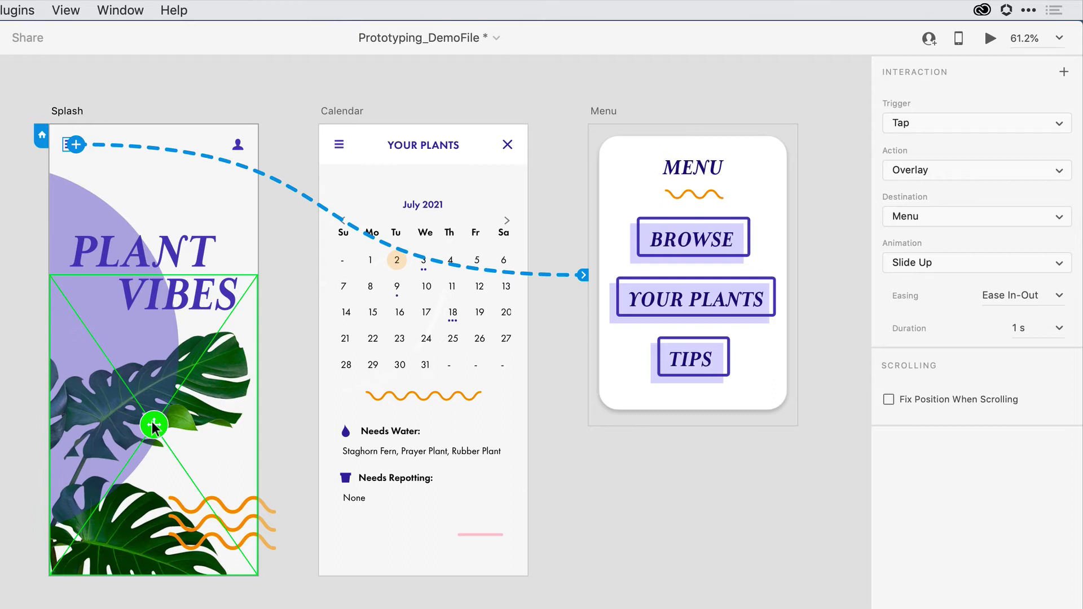
left_click_drag(151, 422, 159, 346)
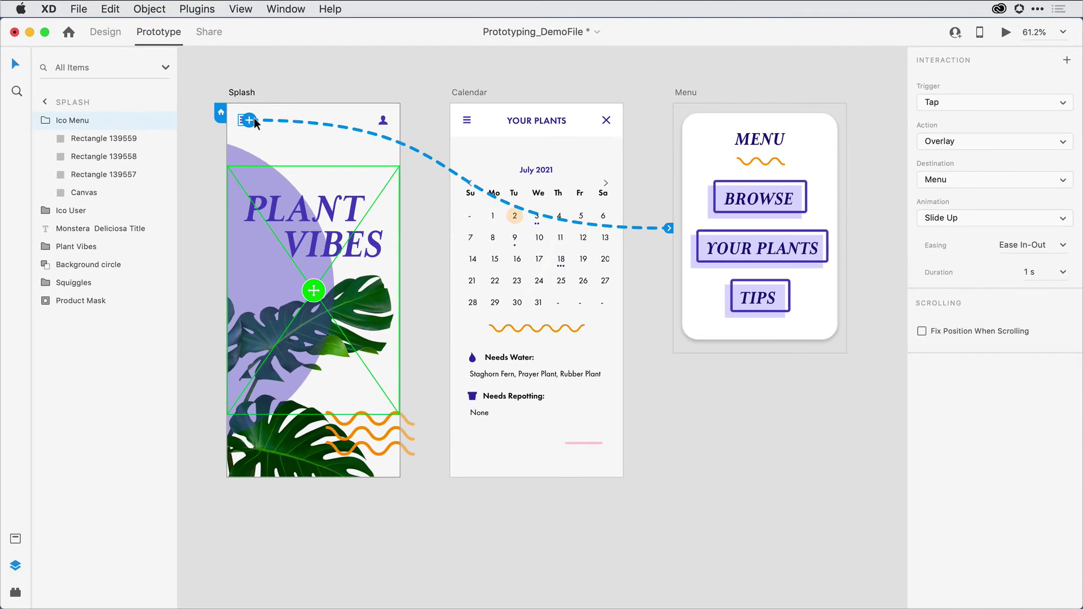
- Copy the Splash icon's interaction and paste it onto the Calendar hamburger icon
left_click(110, 9)
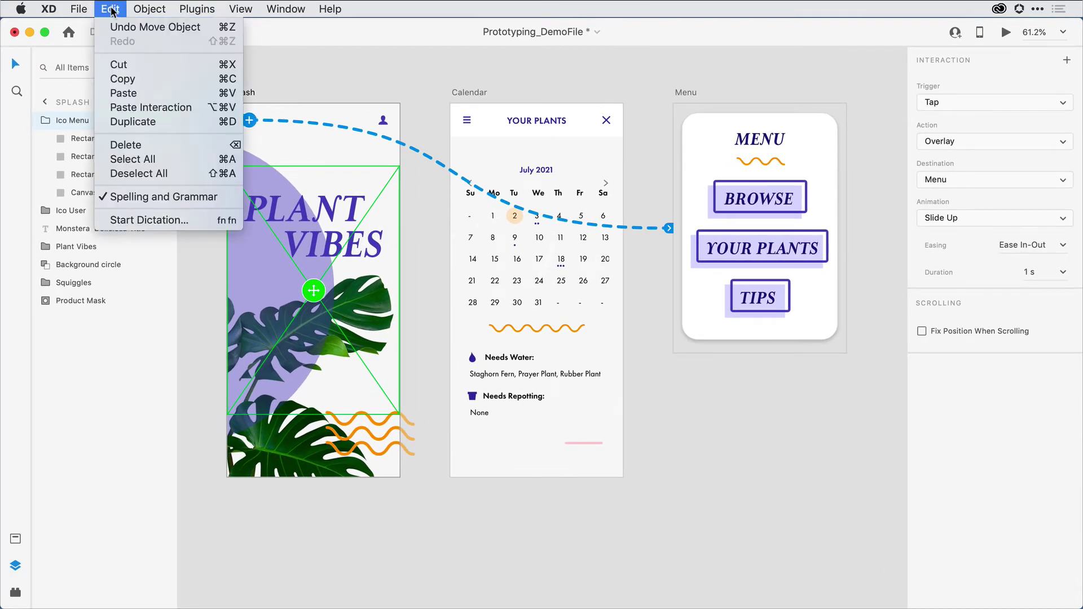
left_click(123, 79)
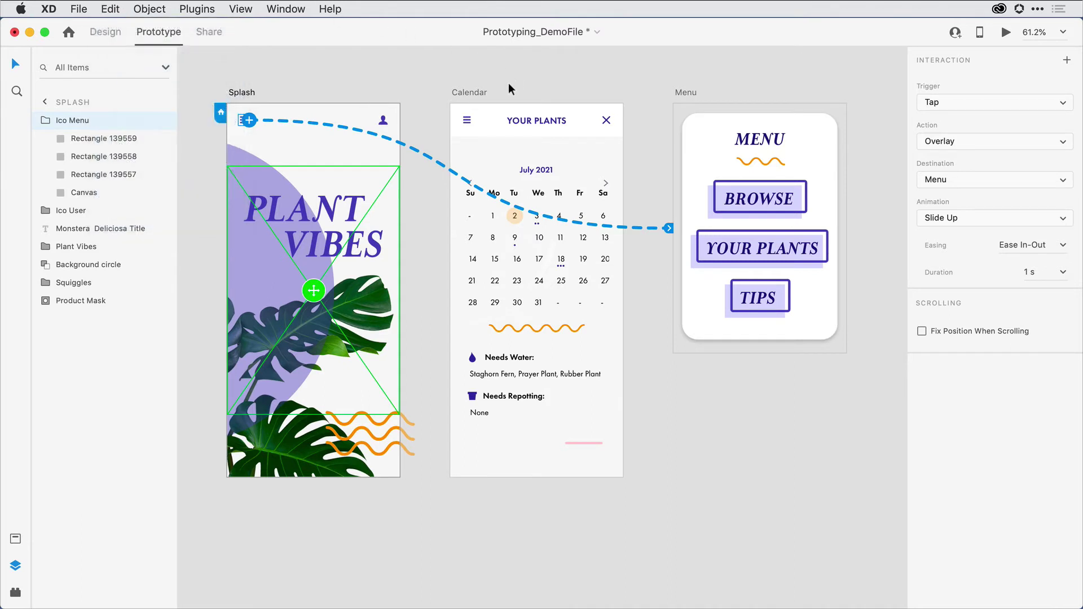
left_click(474, 129)
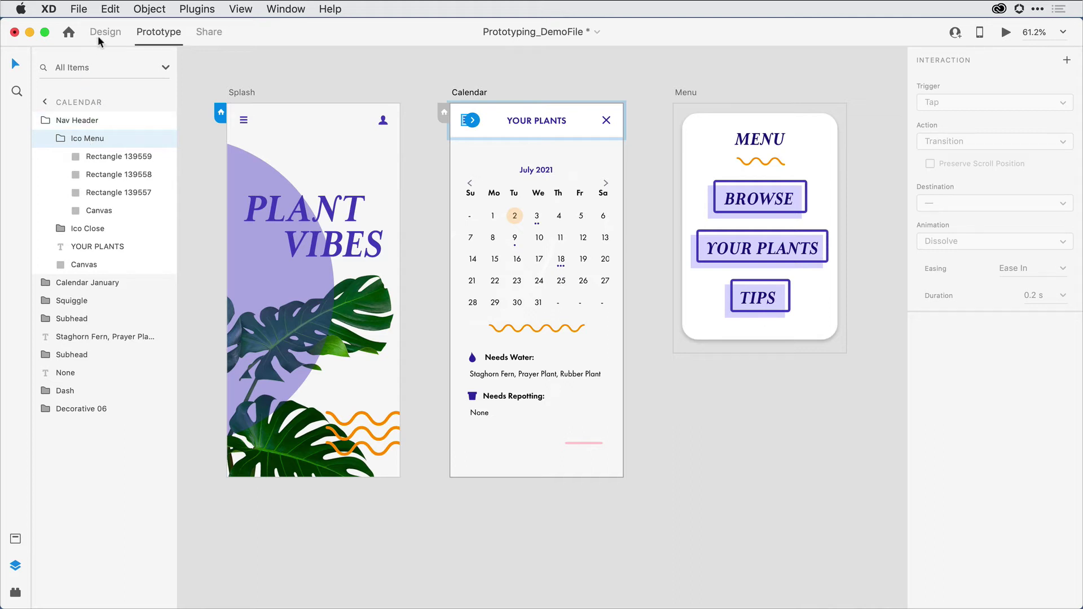
left_click(113, 9)
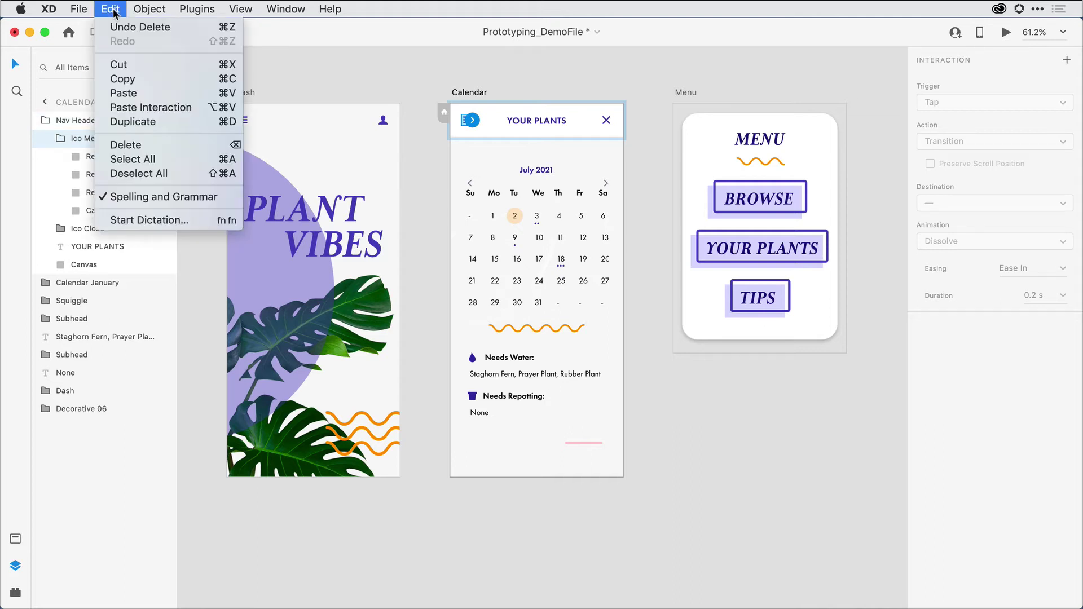
left_click(104, 113)
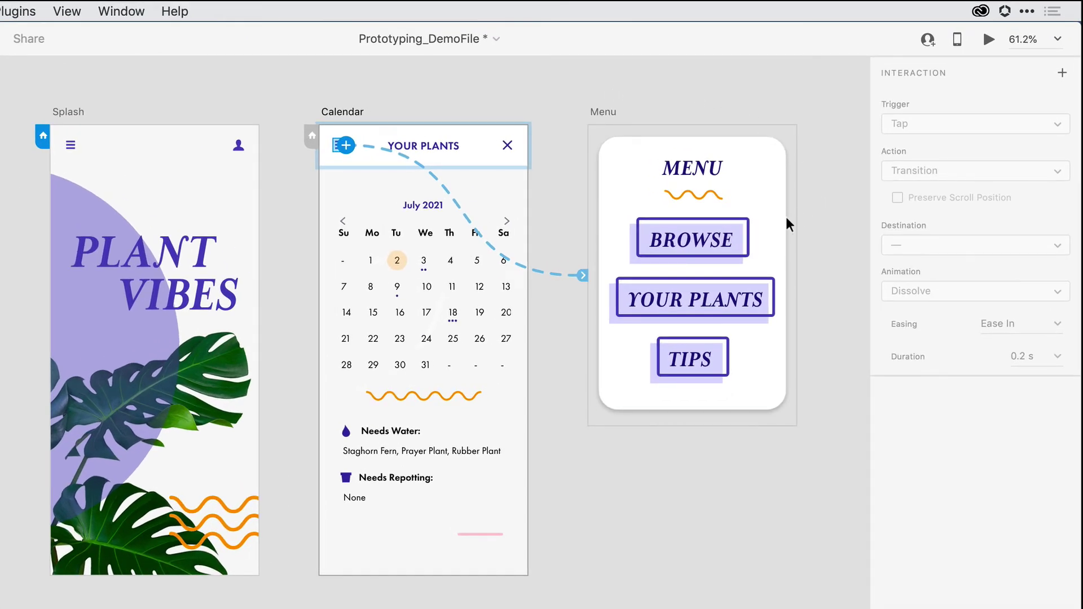
- Link the Menu artboard's BROWSE button back to the Splash artboard
left_click(748, 253)
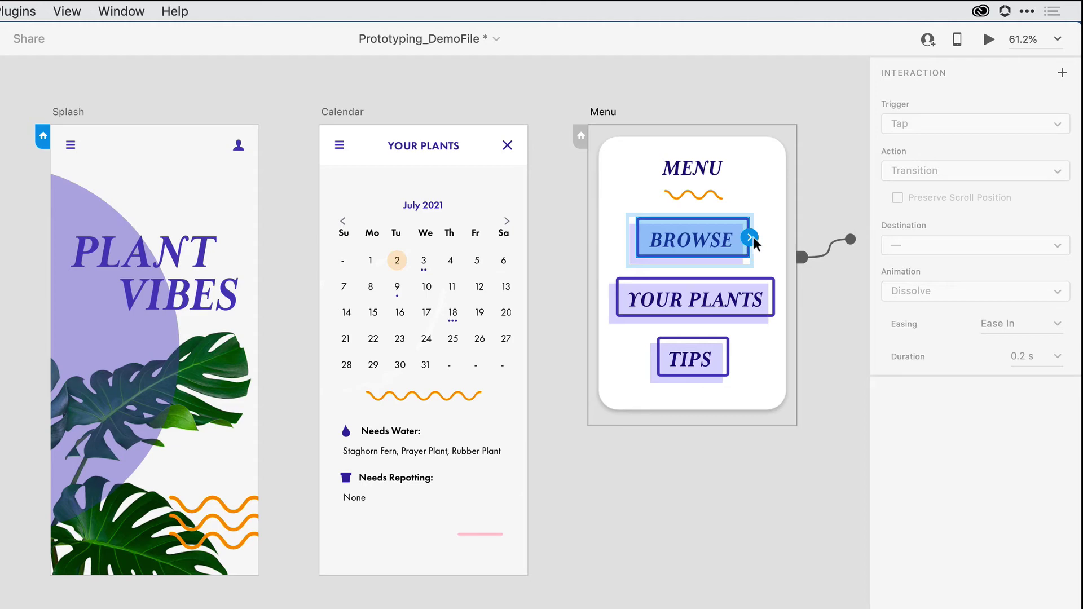
left_click_drag(754, 241, 158, 205)
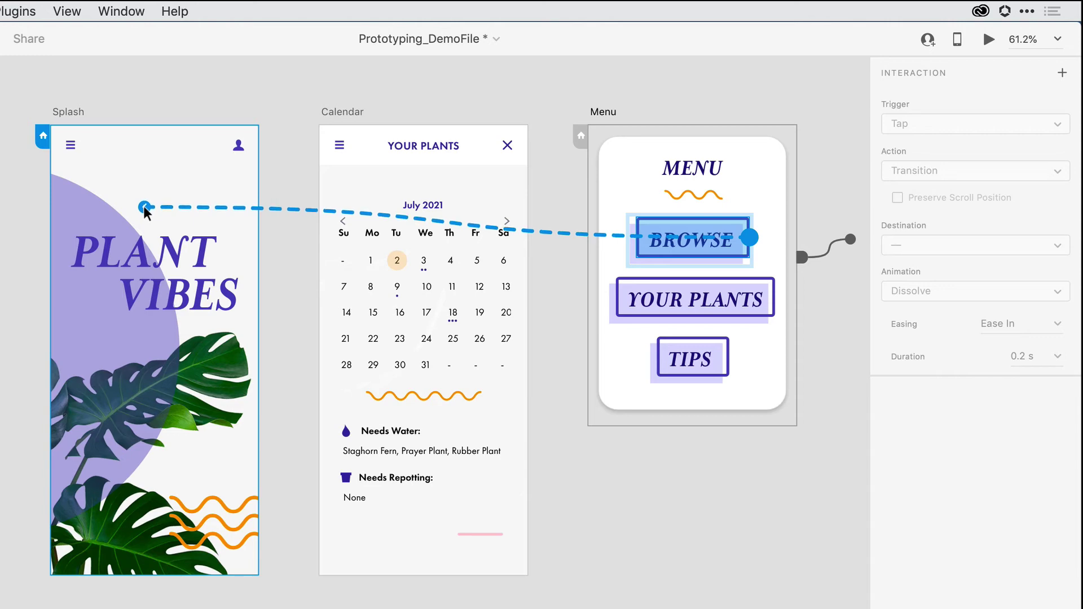
left_click_drag(144, 207, 145, 208)
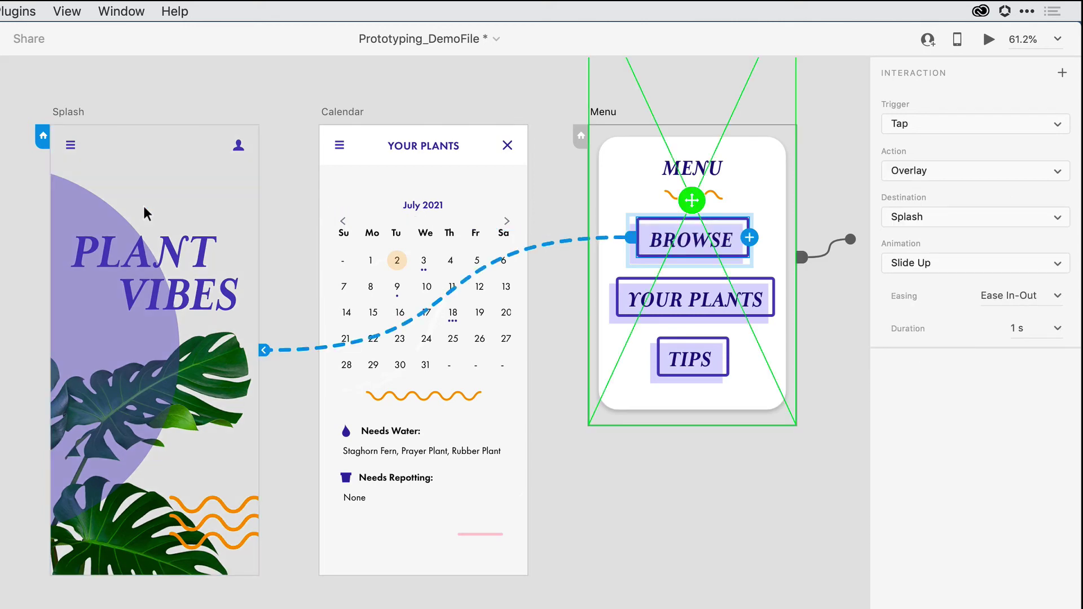
- Keep Tap as the BROWSE trigger and change its action to Transition
left_click(932, 125)
left_click(934, 125)
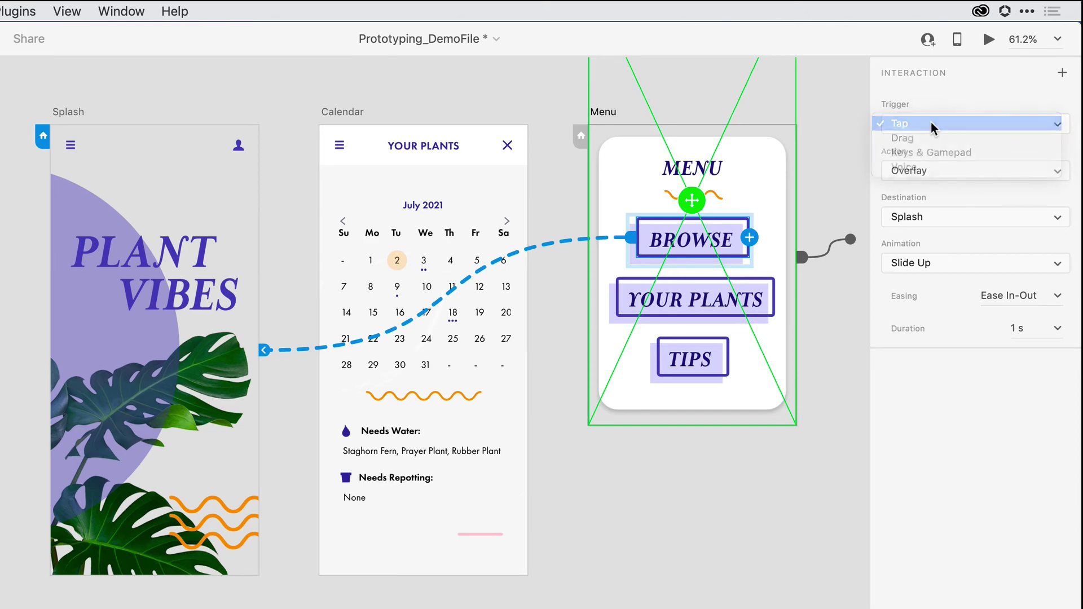
left_click(941, 170)
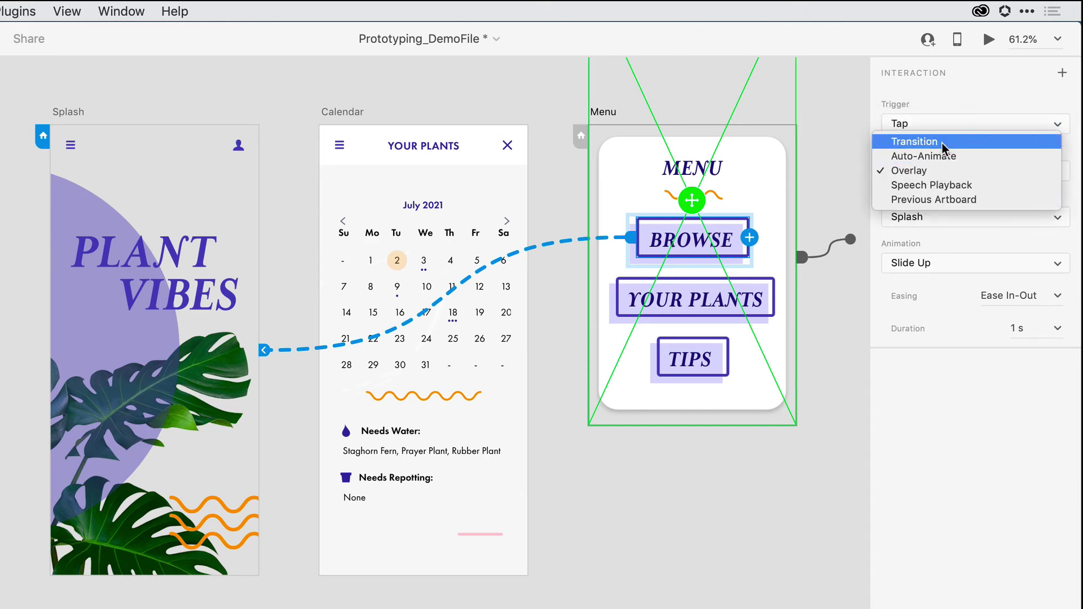
left_click(943, 144)
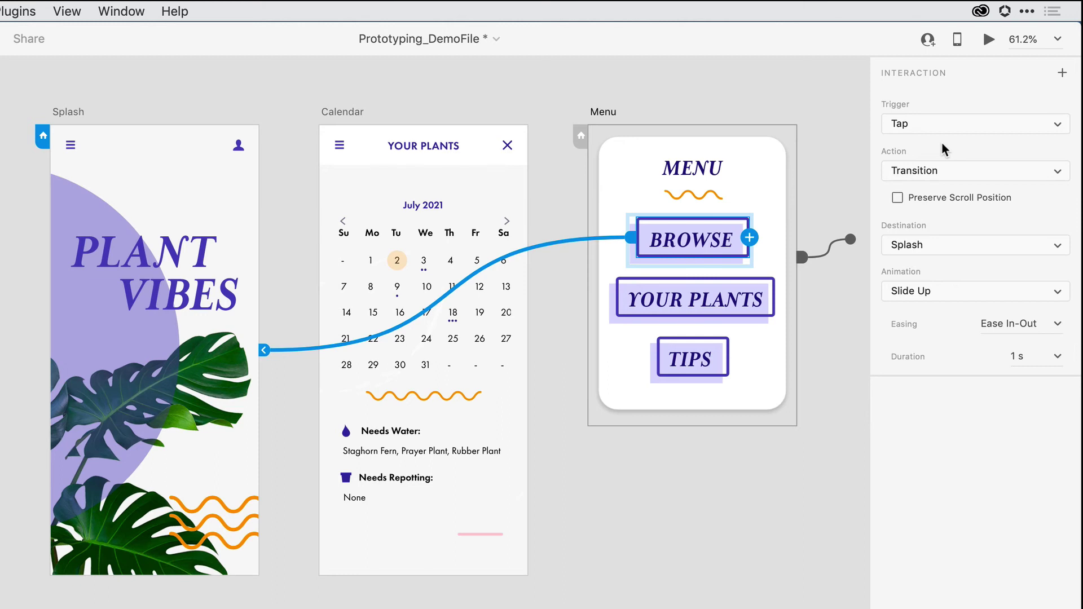
left_click_drag(749, 237, 740, 244)
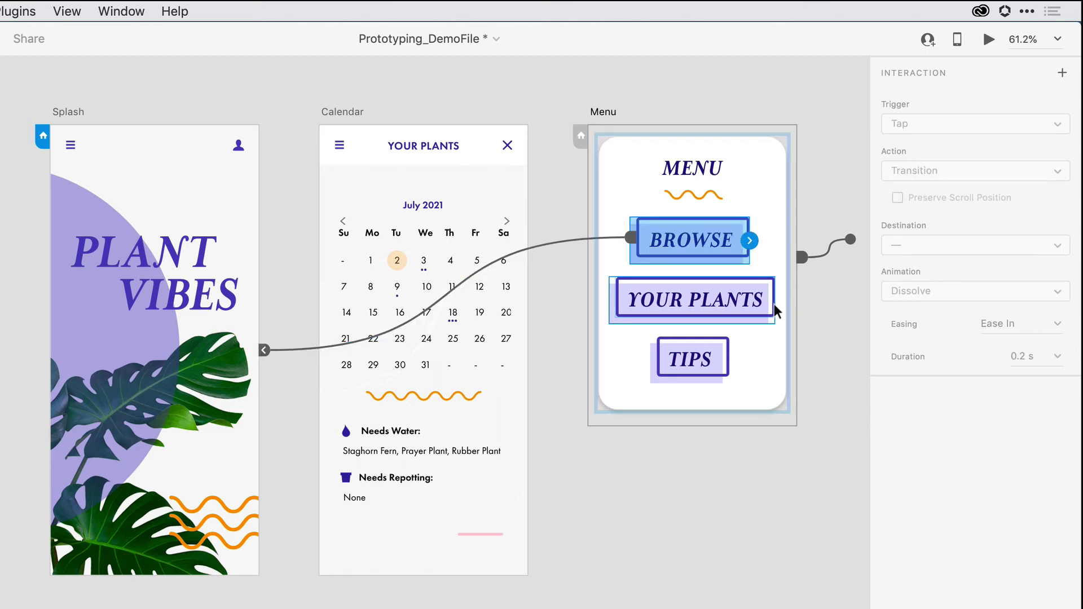
- Link YOUR PLANTS to the Calendar artboard with a Dissolve animation
left_click(769, 319)
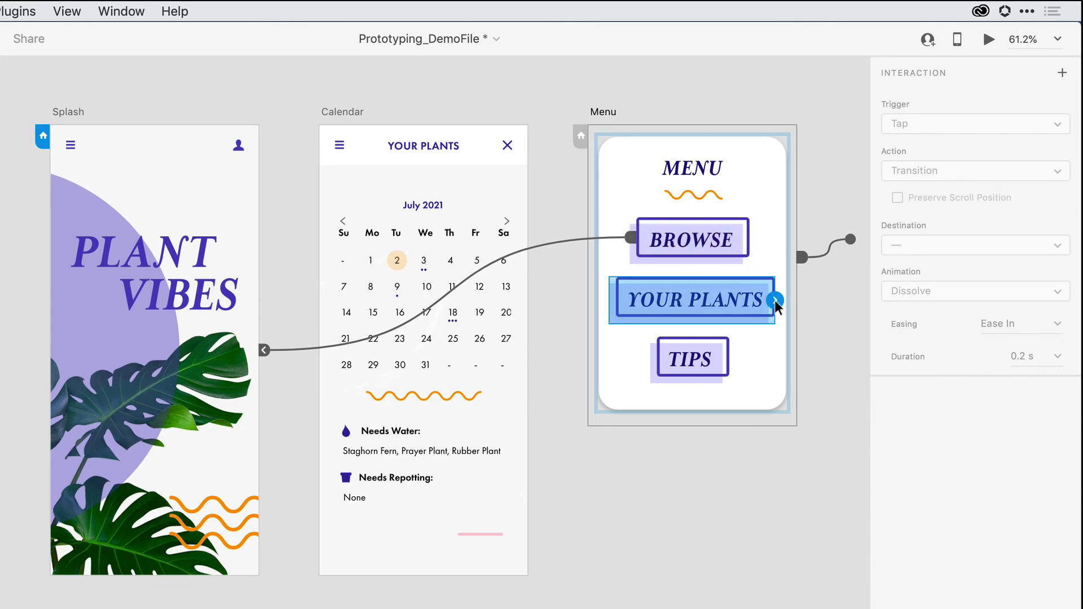
left_click_drag(775, 301, 407, 181)
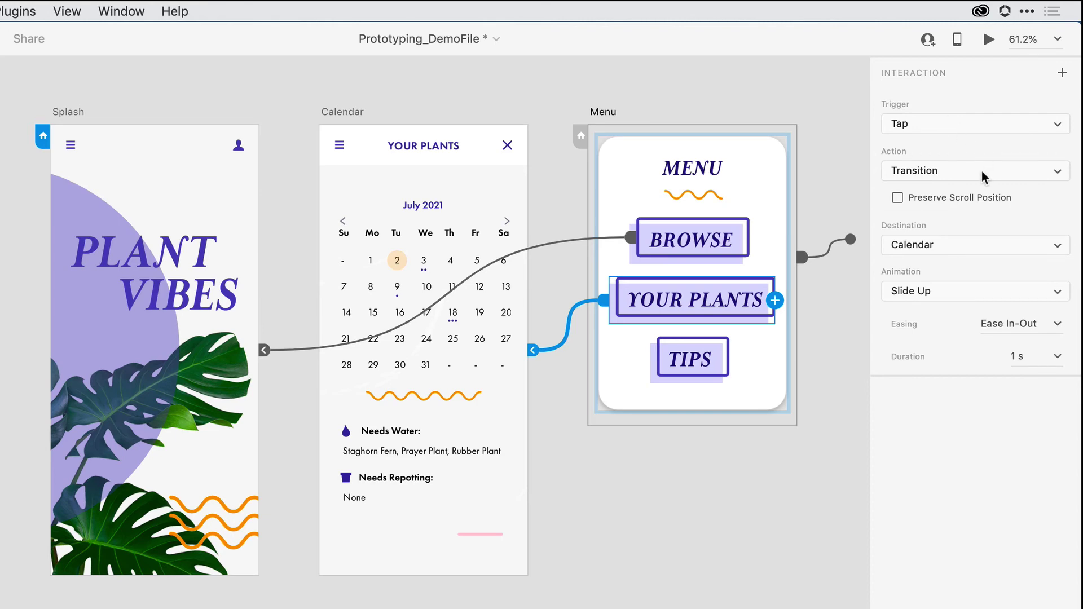
left_click(997, 299)
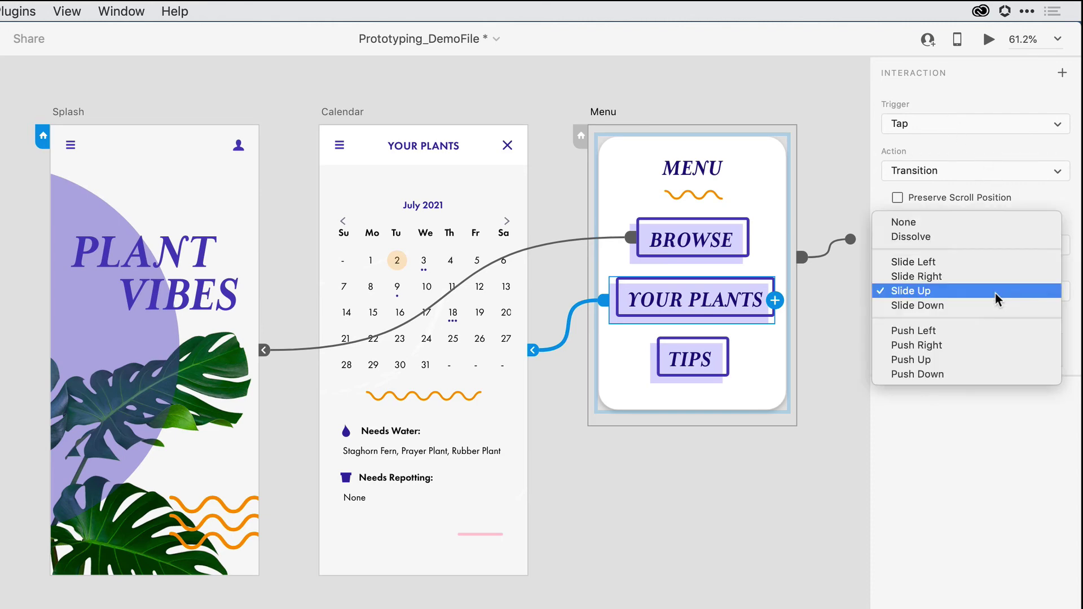
left_click(987, 238)
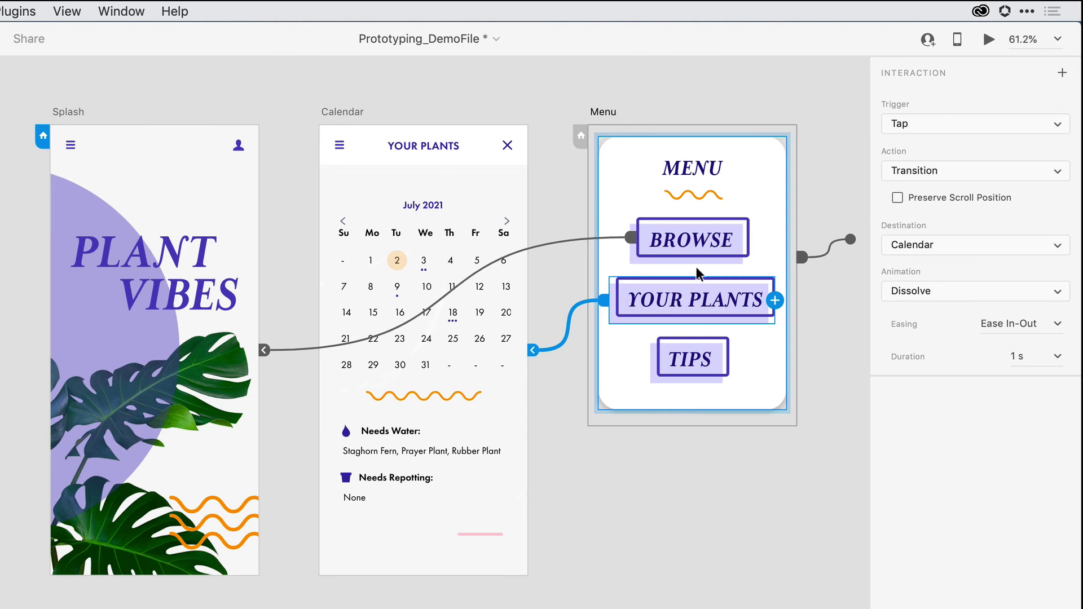
- Switch the BROWSE link's animation to Dissolve and review both links' settings
left_click(601, 239)
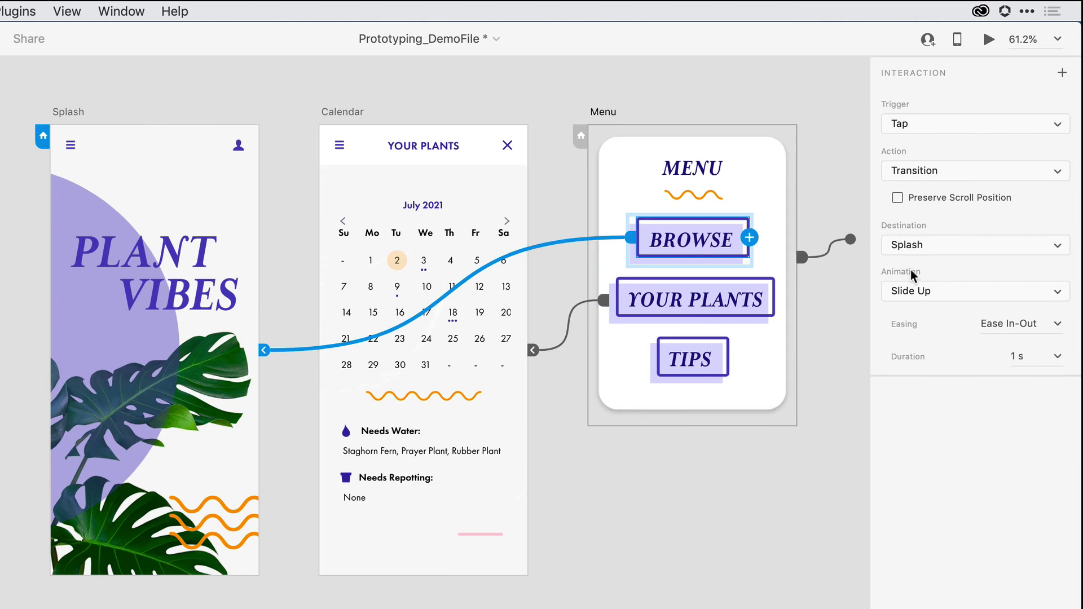
left_click(950, 291)
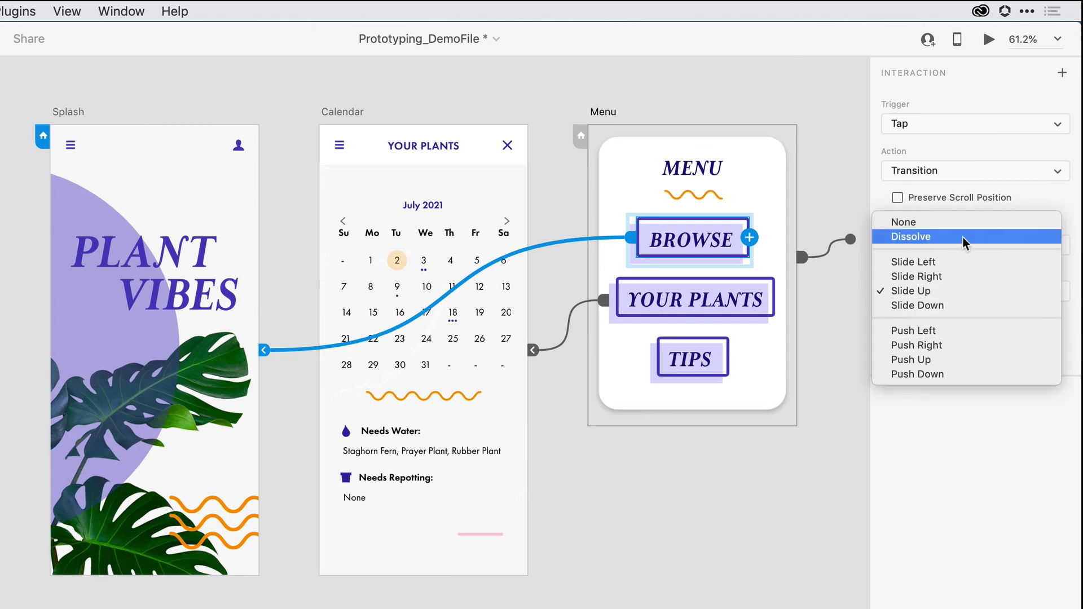
left_click(963, 237)
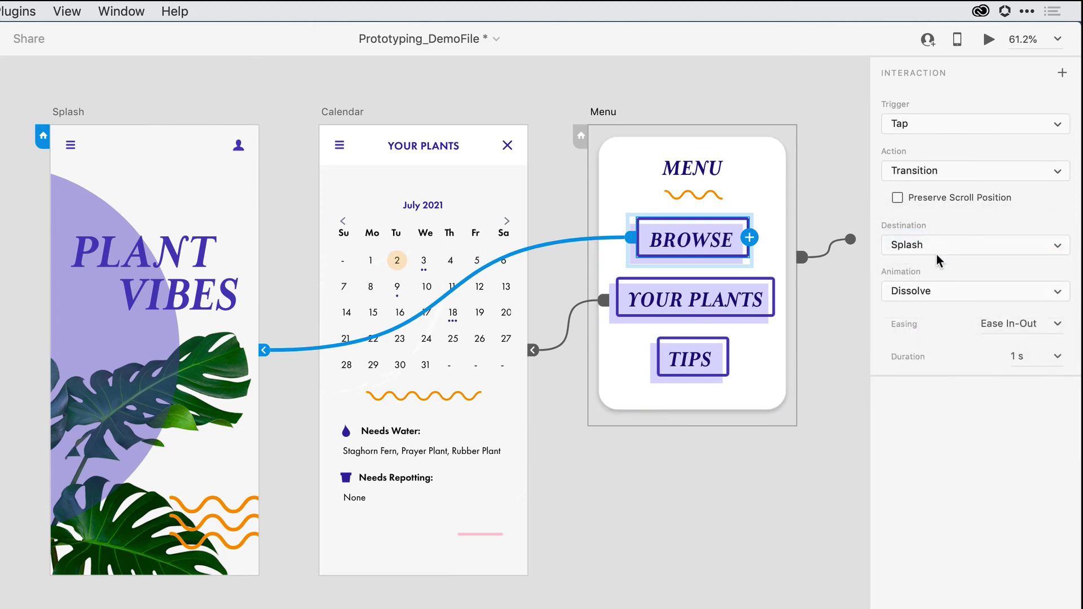
left_click(583, 308)
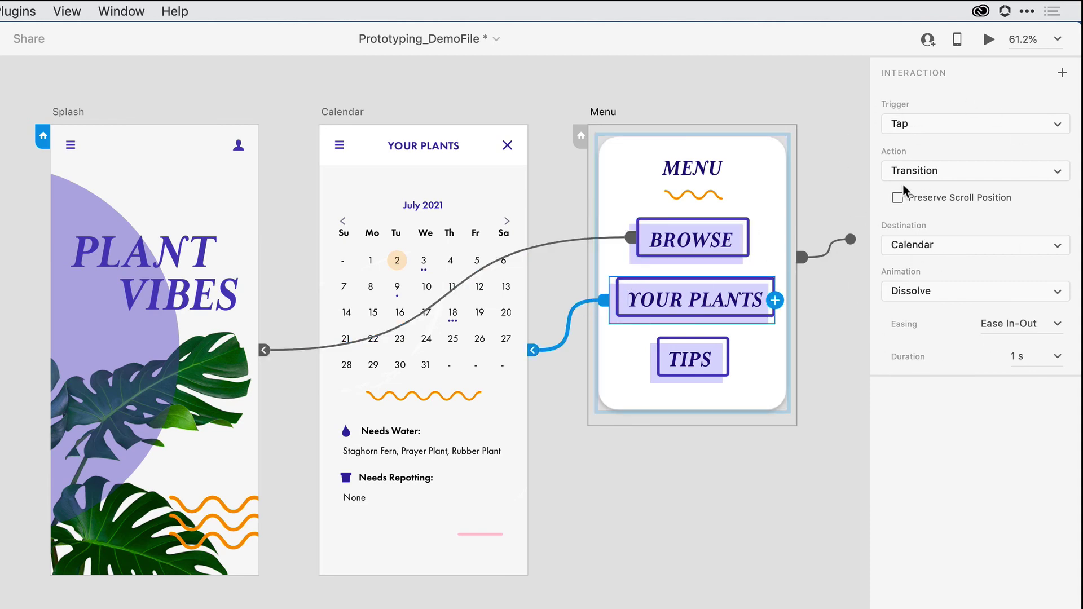
left_click(564, 242)
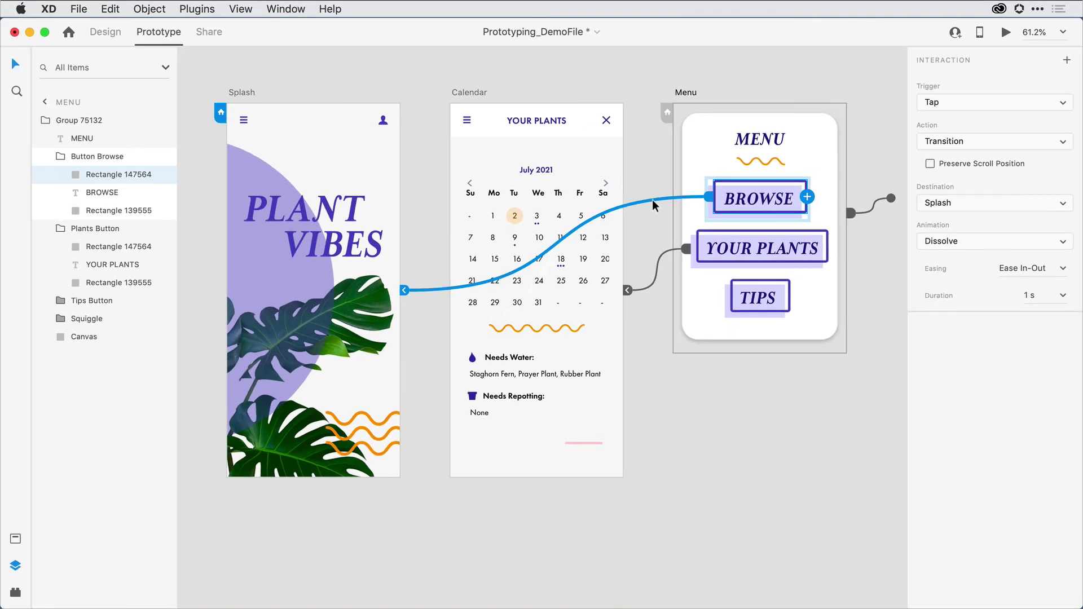
- Preview the prototype: open the menu, go to Calendar via YOUR PLANTS, return via BROWSE
key("super+Return")
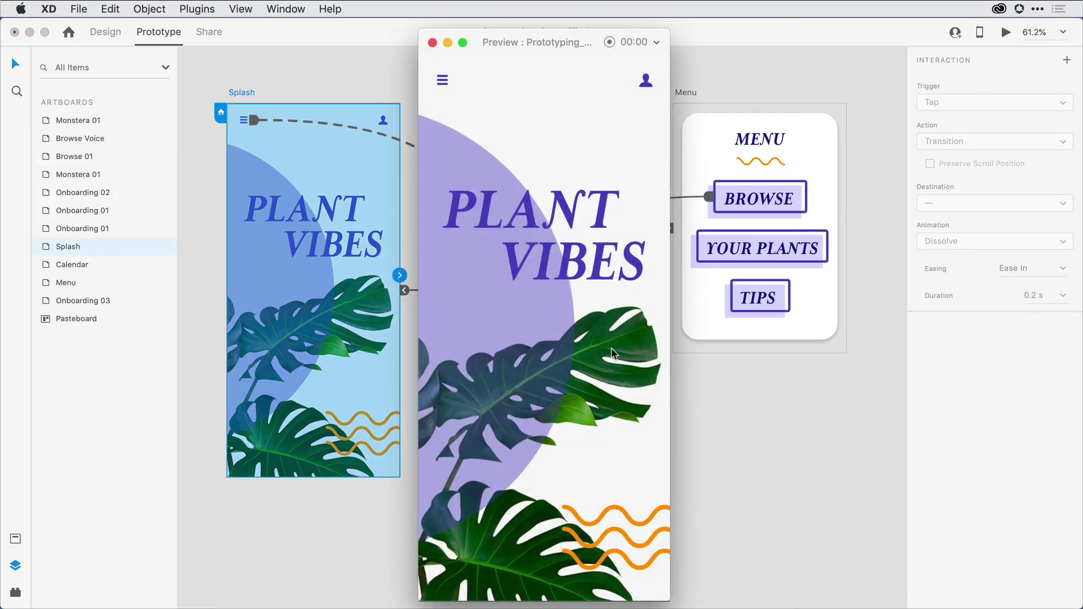
left_click(445, 84)
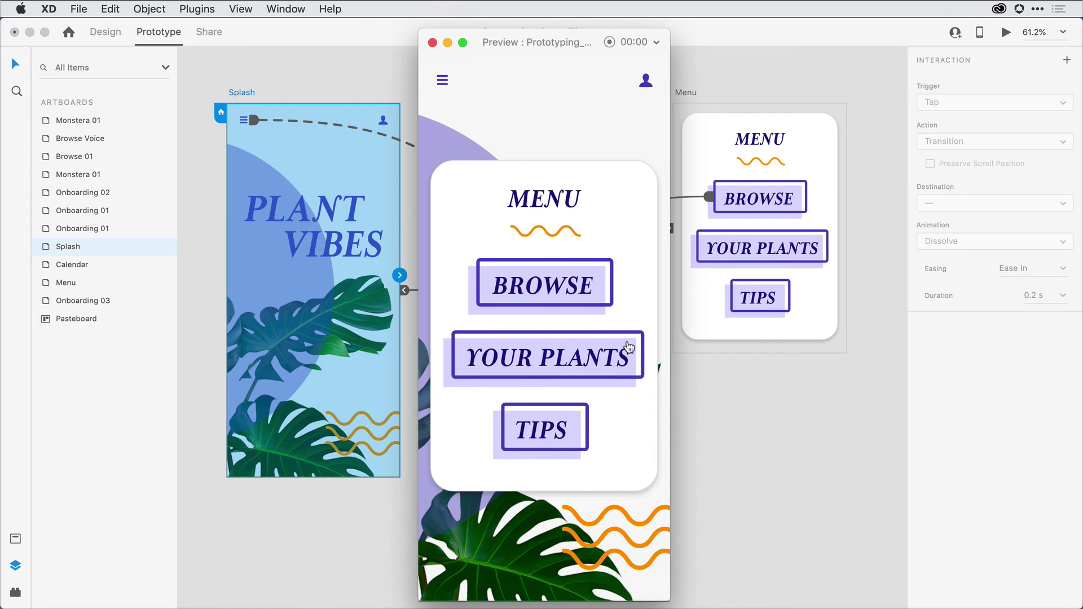
left_click(620, 362)
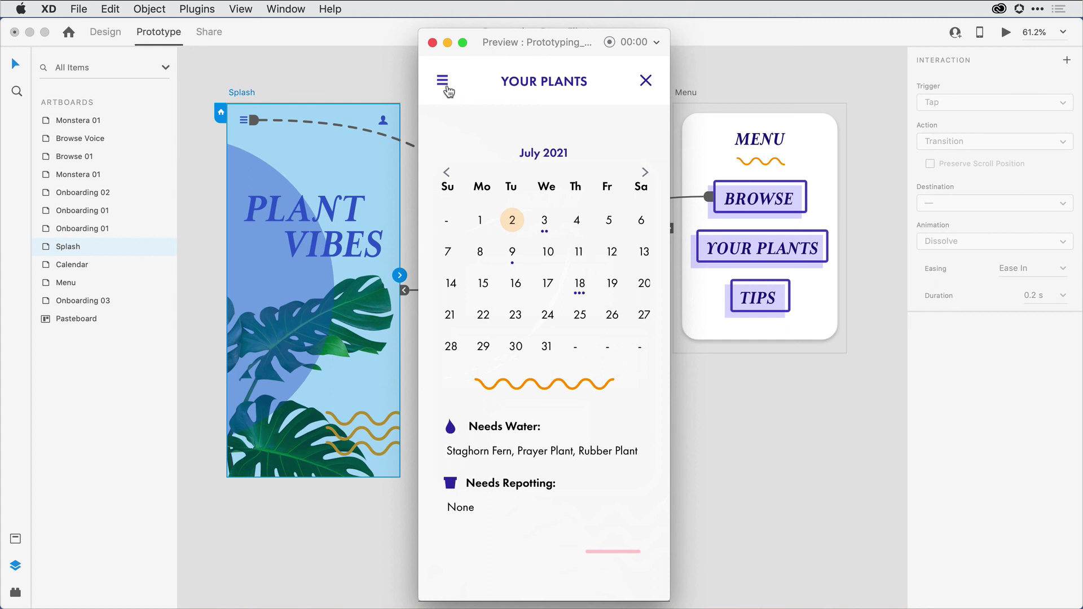
left_click(443, 84)
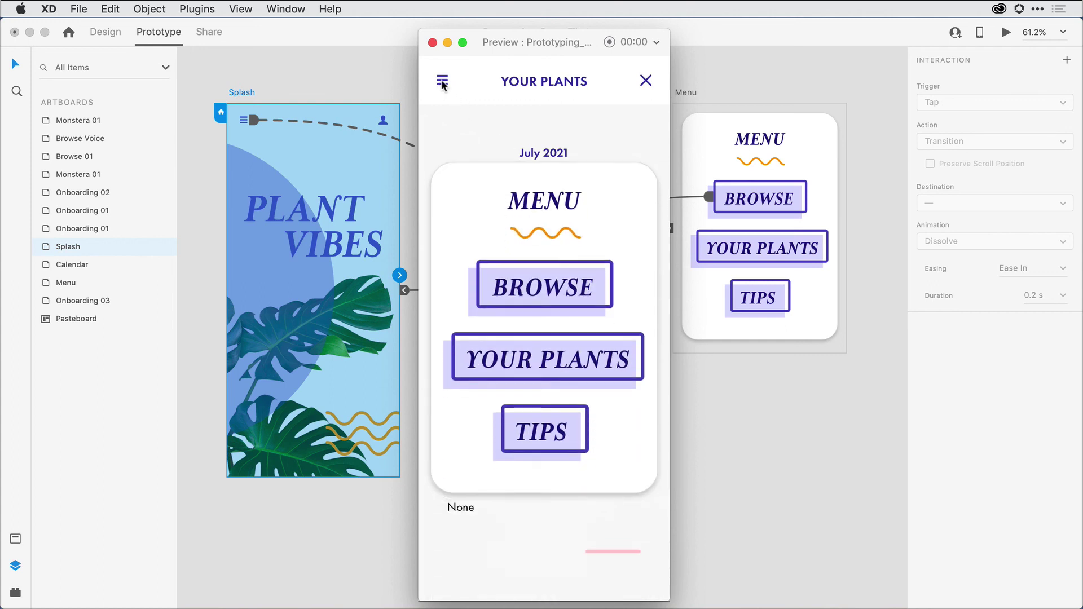
left_click(554, 279)
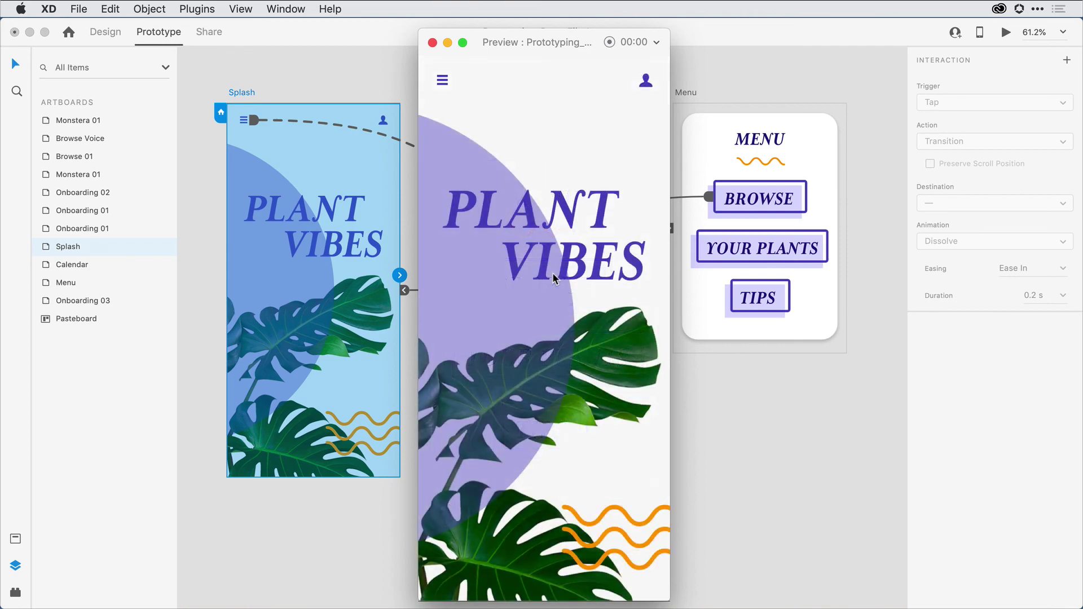